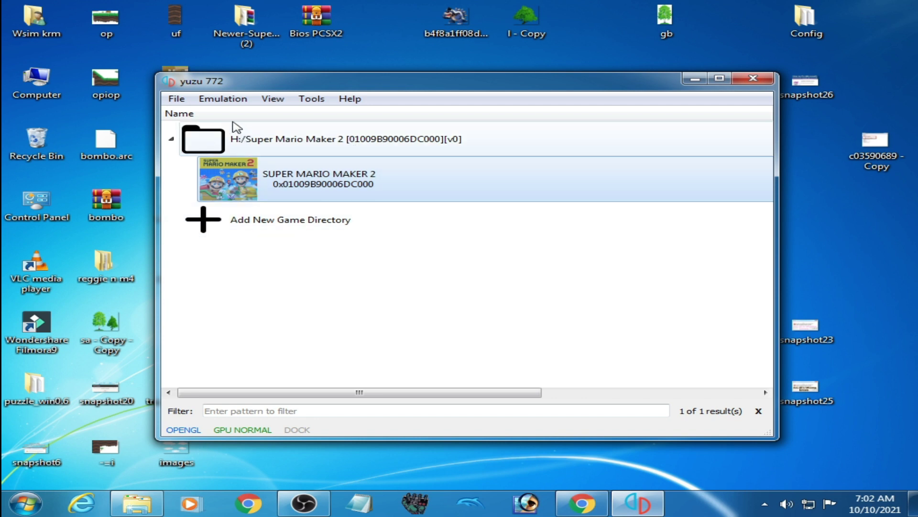
Step: Open the Emulation menu in yuzu's main window
left_click(224, 100)
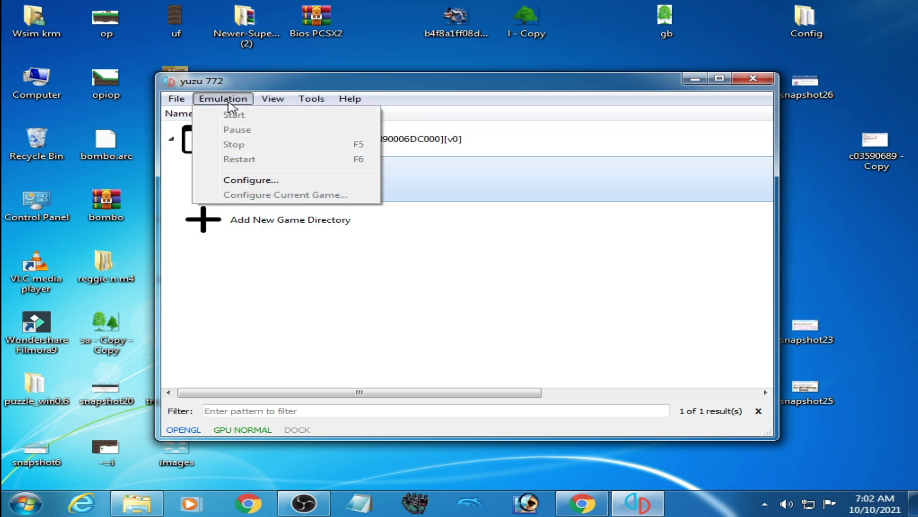
Step: Uncheck Enable Graphics Debugging on yuzu's Debug configuration tab and save with OK
left_click(247, 179)
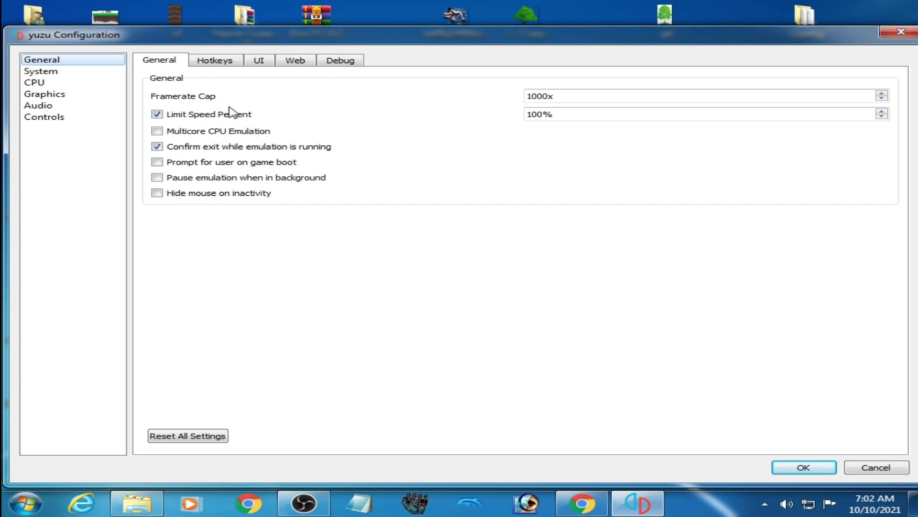
left_click(339, 62)
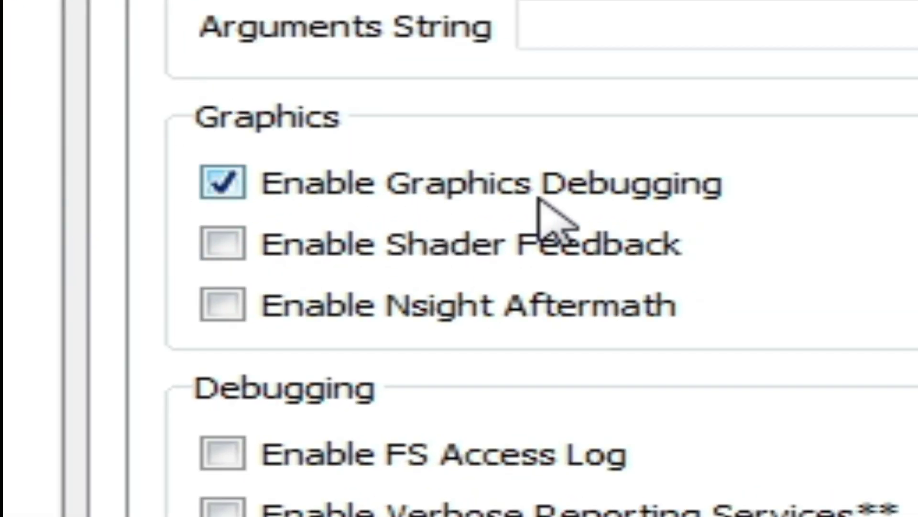
left_click(221, 181)
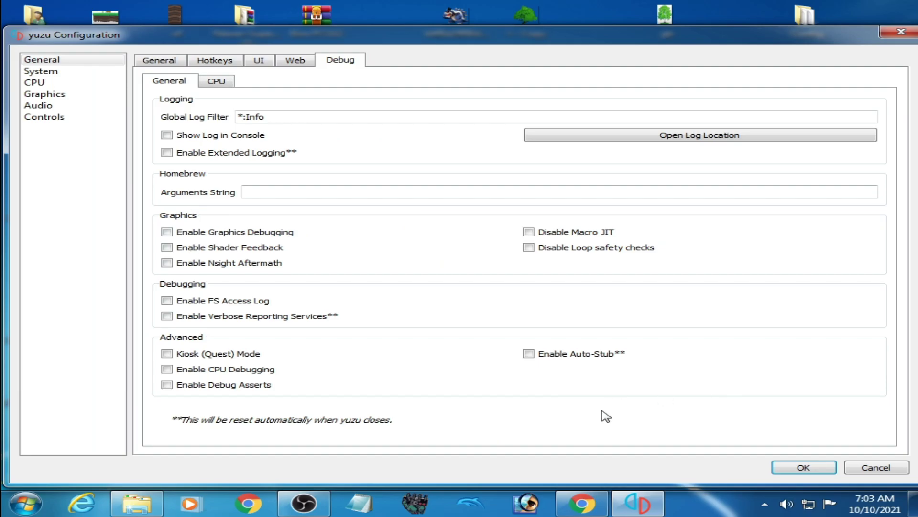
left_click(798, 467)
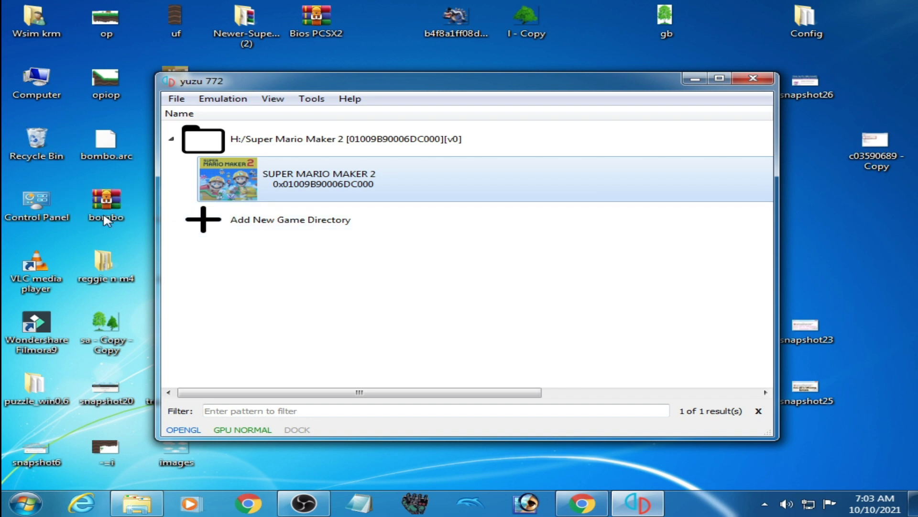
Step: Open Device Manager from the Computer's Properties system page
double_click(36, 81)
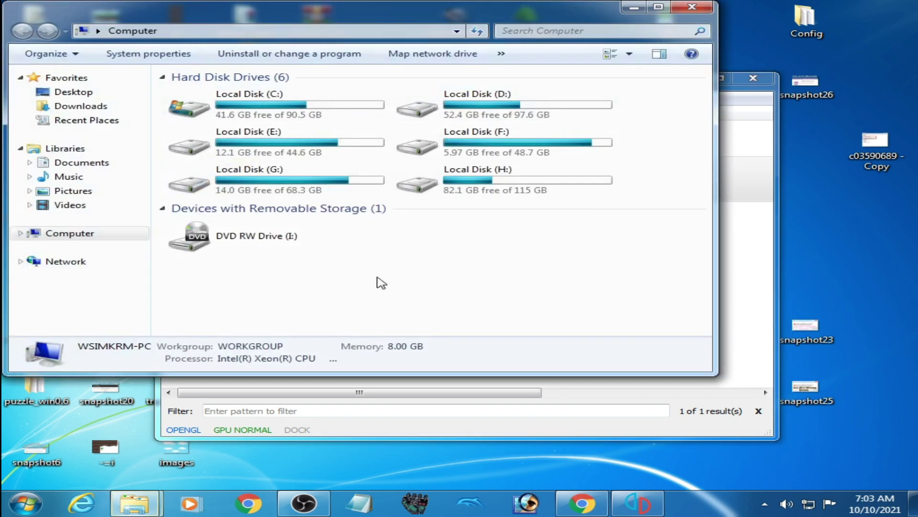
right_click(477, 257)
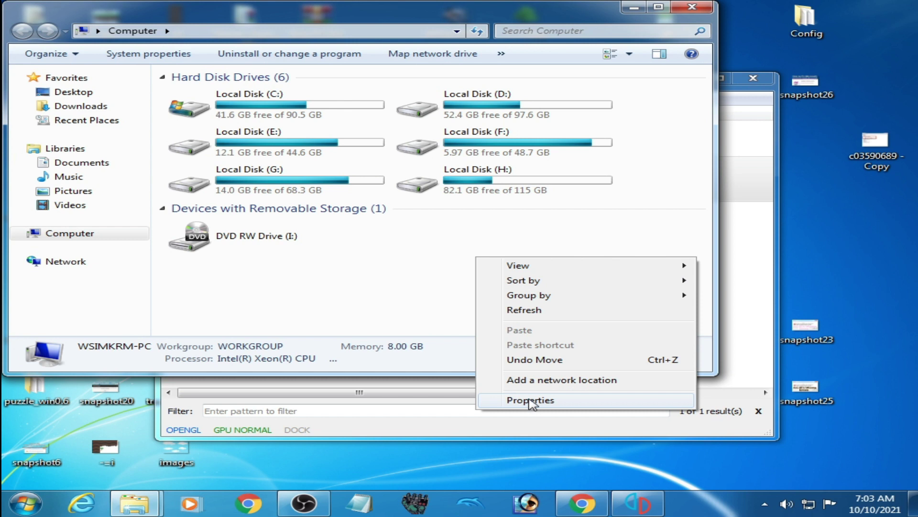
left_click(531, 399)
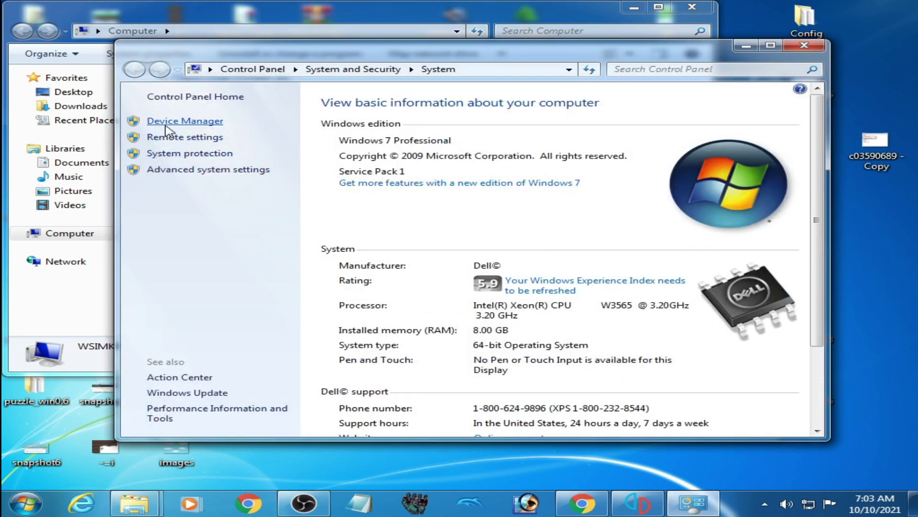
left_click(169, 126)
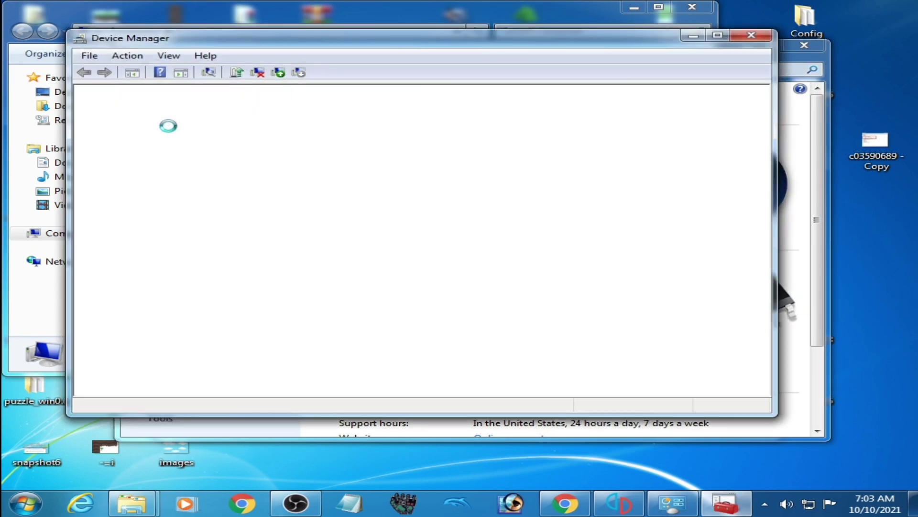
left_click_drag(349, 42, 412, 128)
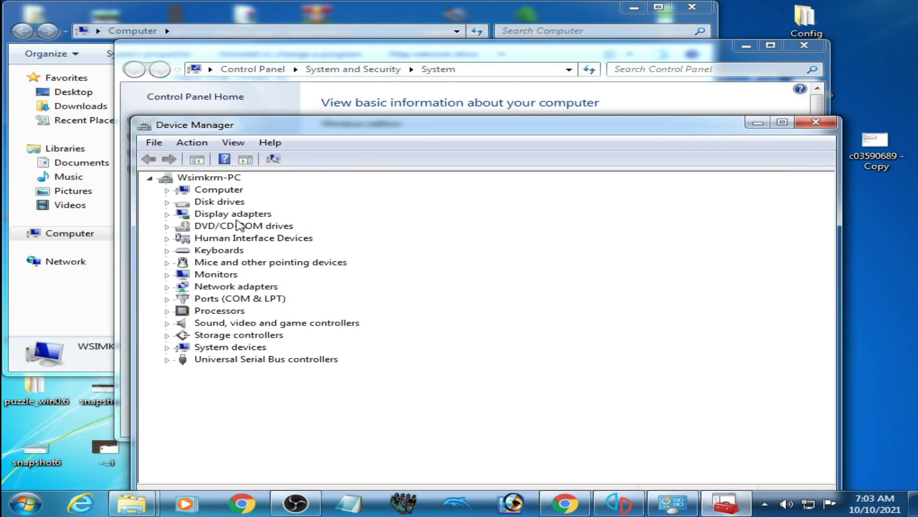
Step: Check the NVIDIA GeForce GTX 750 under Display adapters, then close Device Manager
left_click(168, 214)
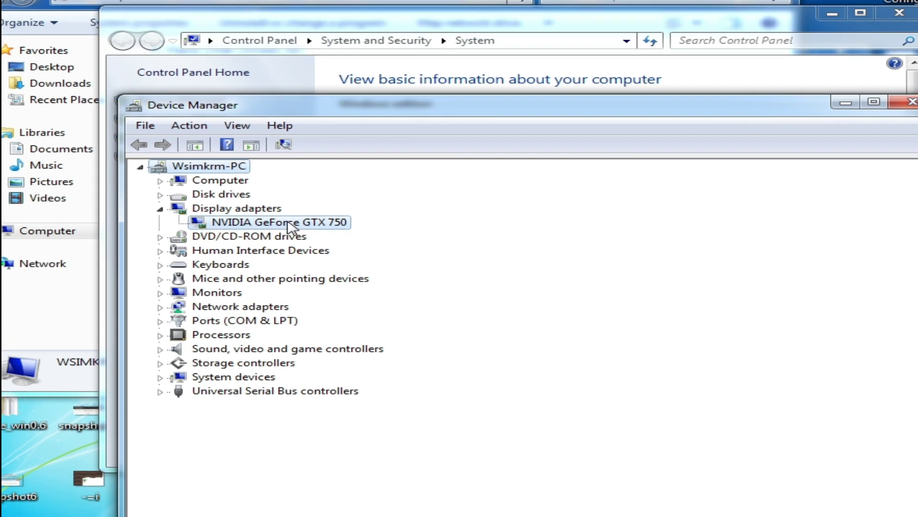
left_click(277, 226)
right_click(277, 227)
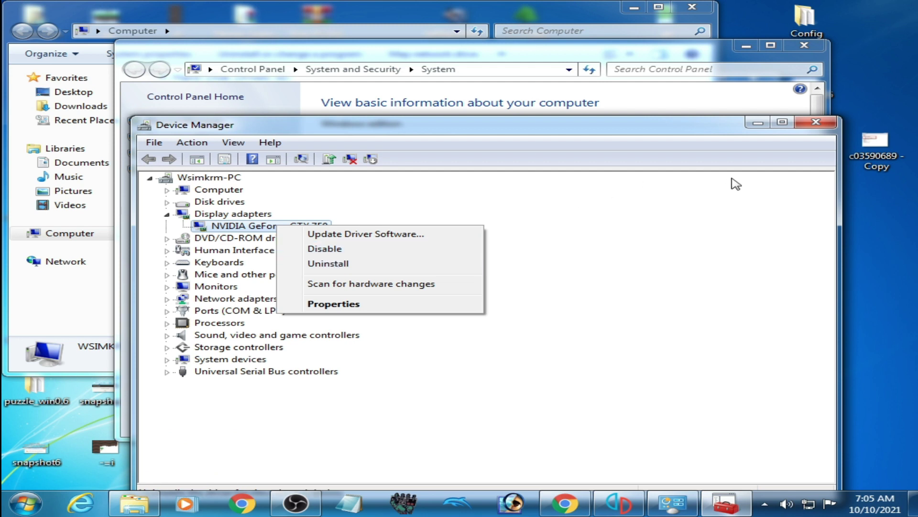
left_click(815, 123)
left_click(816, 123)
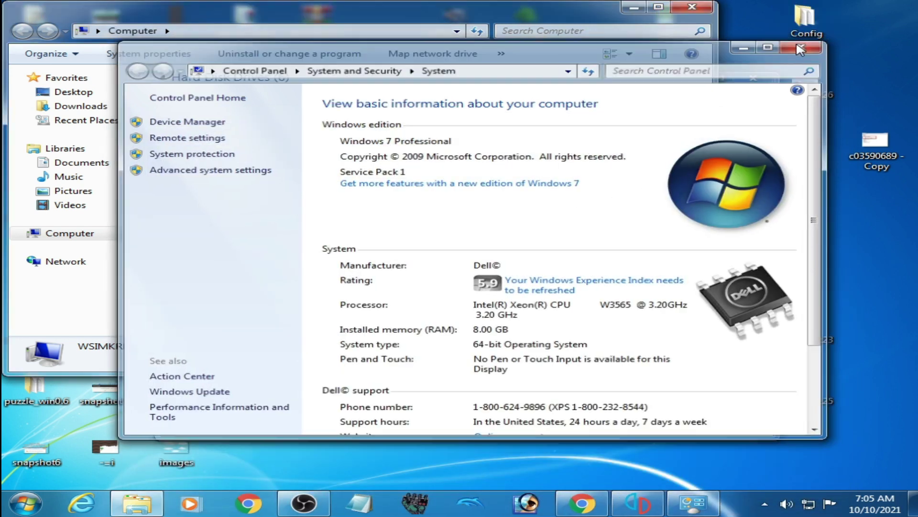
Step: Close the System page, launch Super Mario Maker 2, and dismiss the OpenGL 4.6 error
left_click(805, 45)
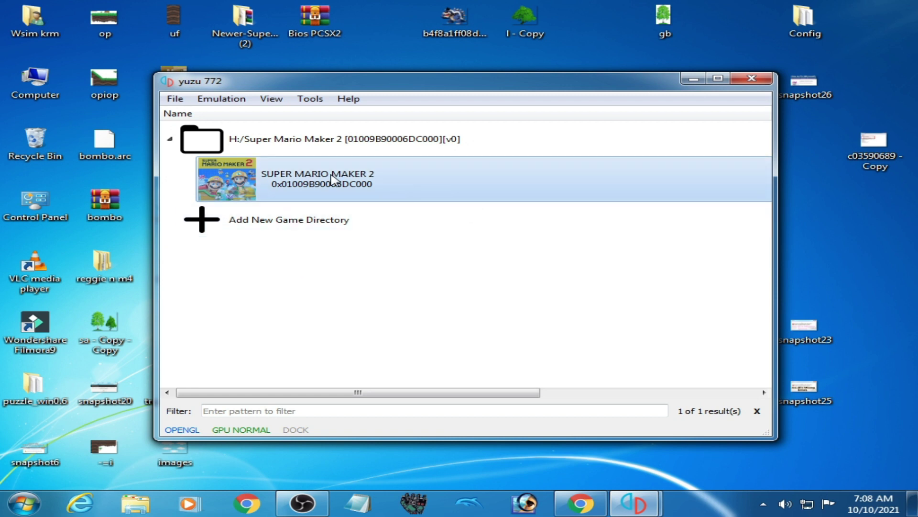
double_click(376, 187)
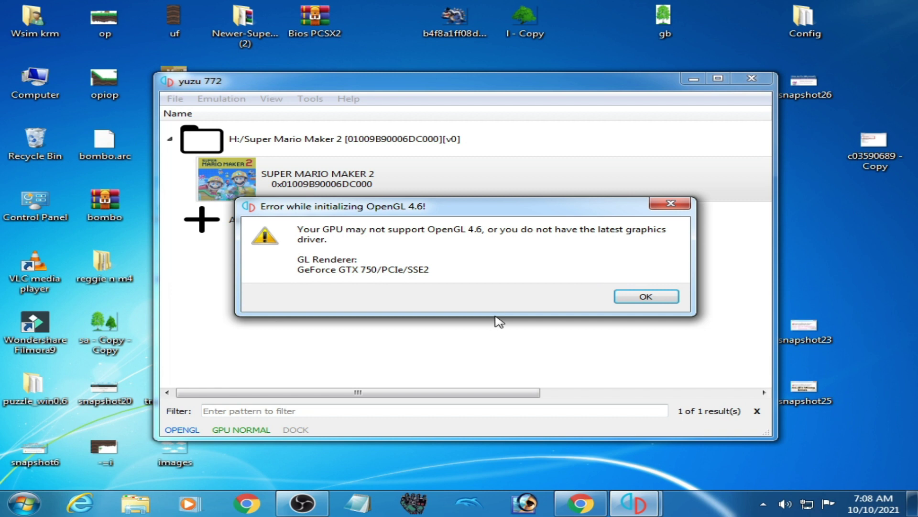
left_click(643, 296)
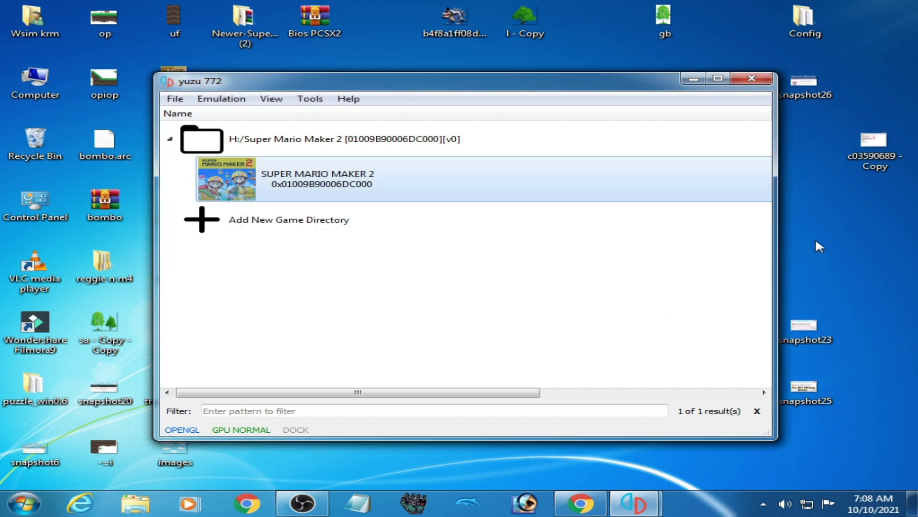
right_click(764, 231)
left_click(765, 385)
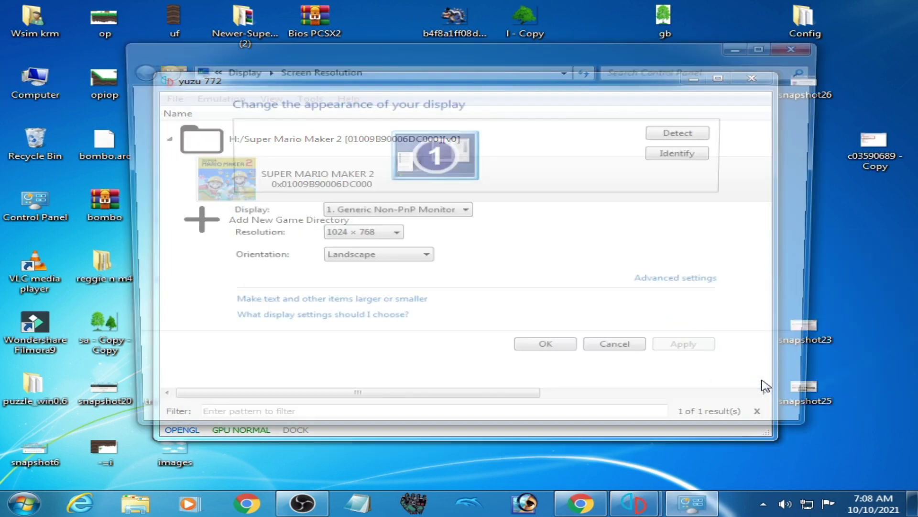
left_click(668, 289)
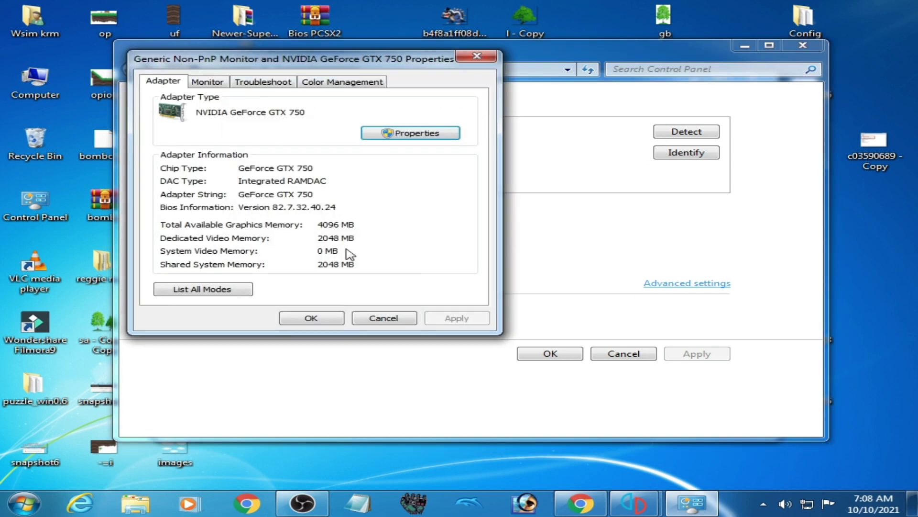
left_click(310, 317)
left_click(624, 353)
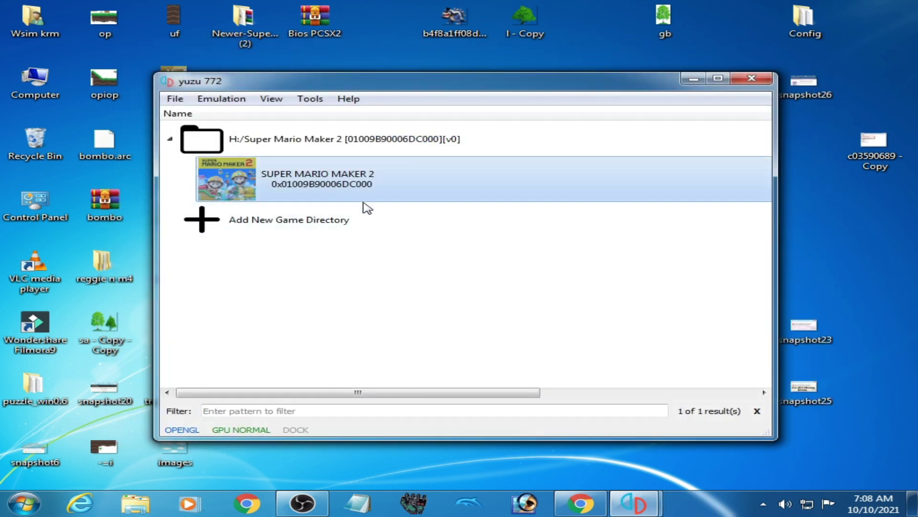
double_click(353, 186)
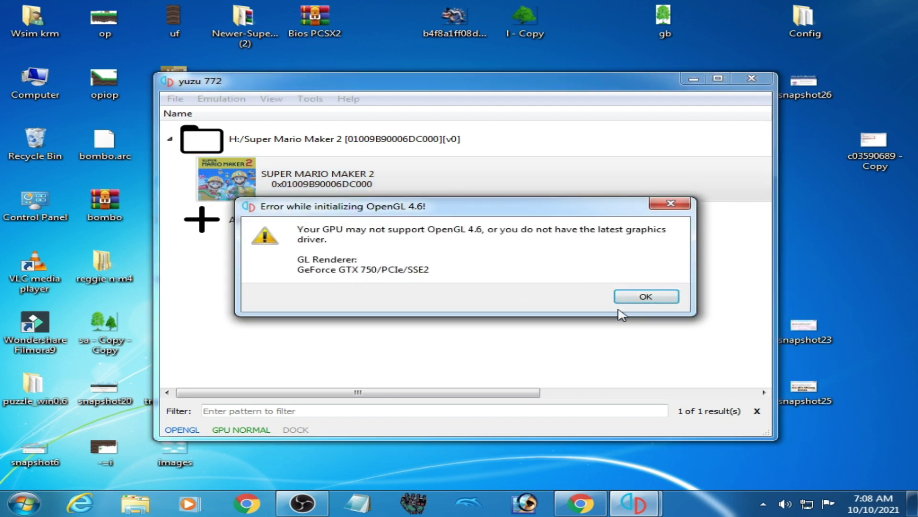
left_click(640, 296)
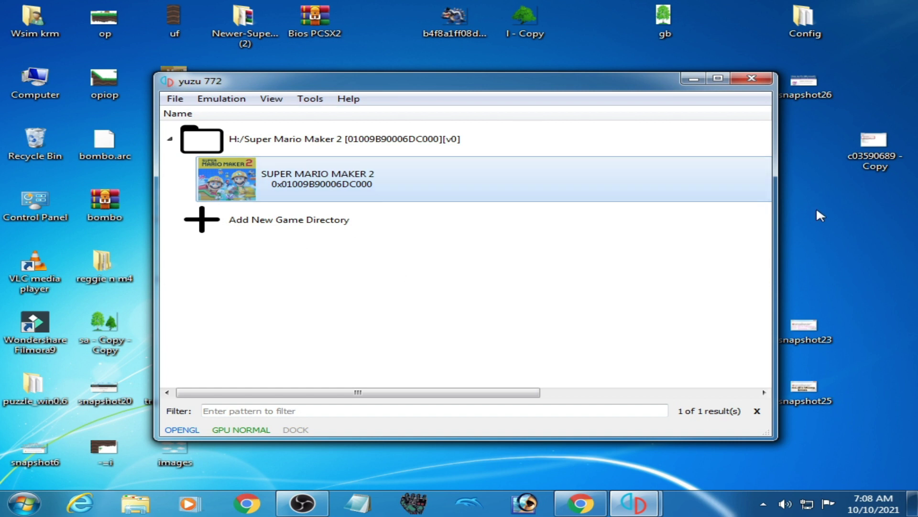
right_click(829, 208)
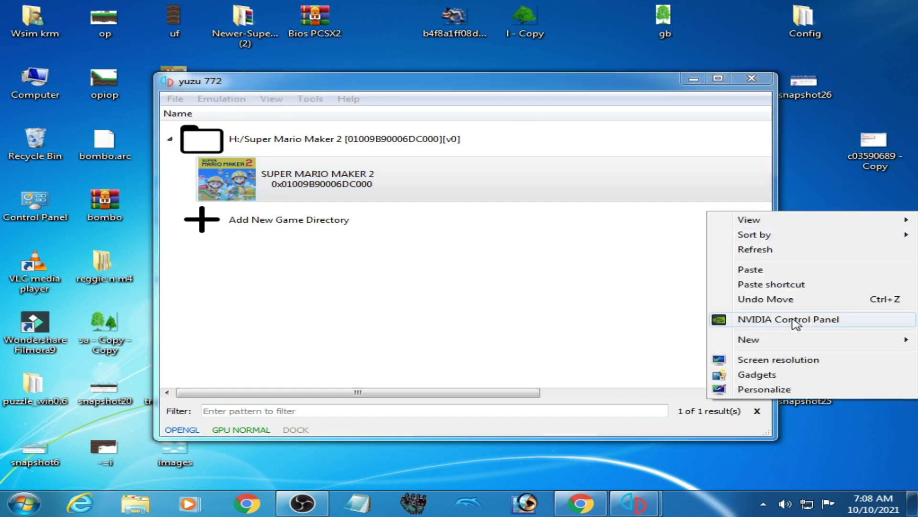
Step: Confirm driver version 353.62 in NVIDIA Control Panel's System Information, then close the control panel
left_click(794, 322)
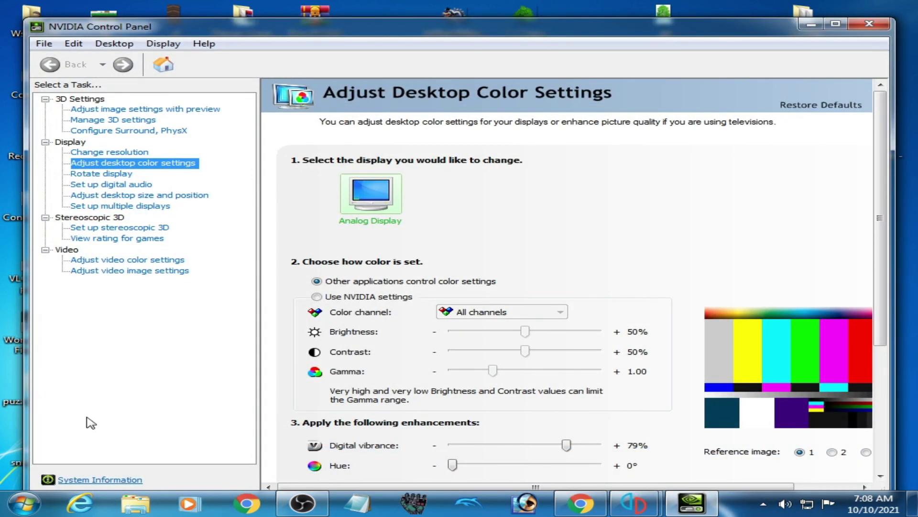
left_click(75, 477)
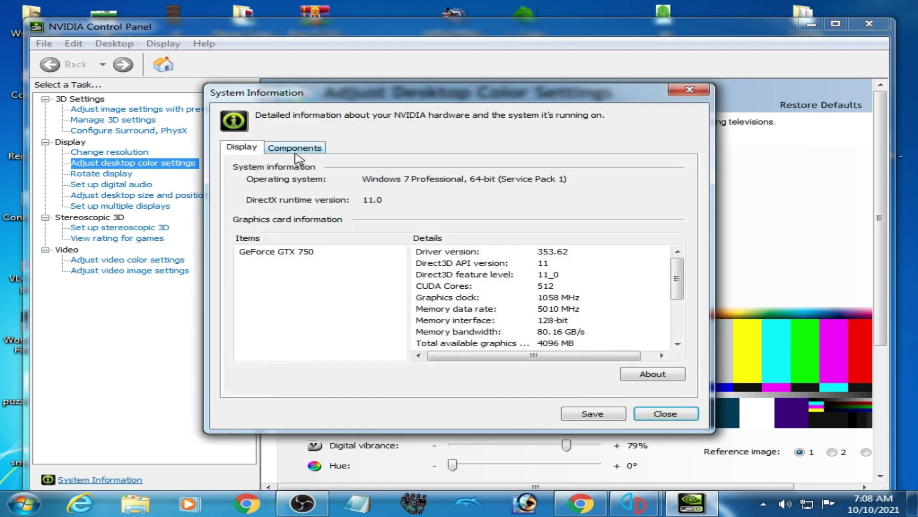
left_click(656, 374)
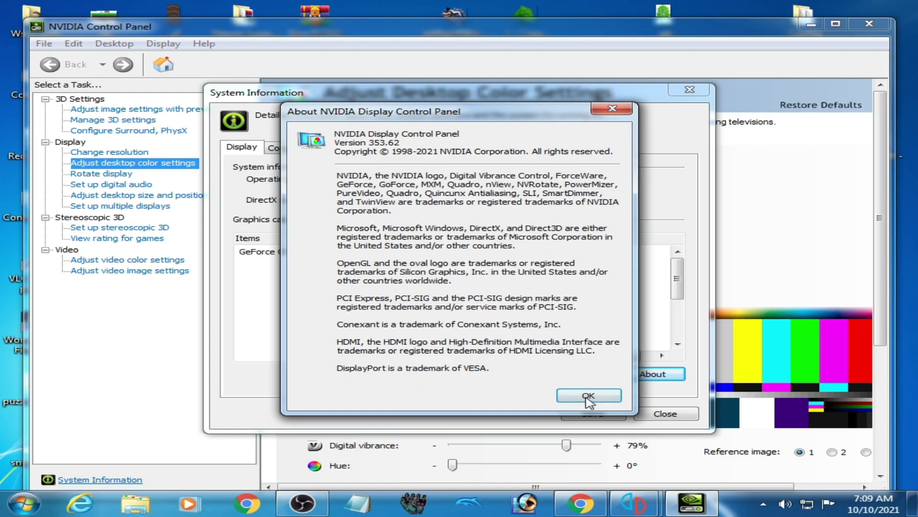
left_click(588, 396)
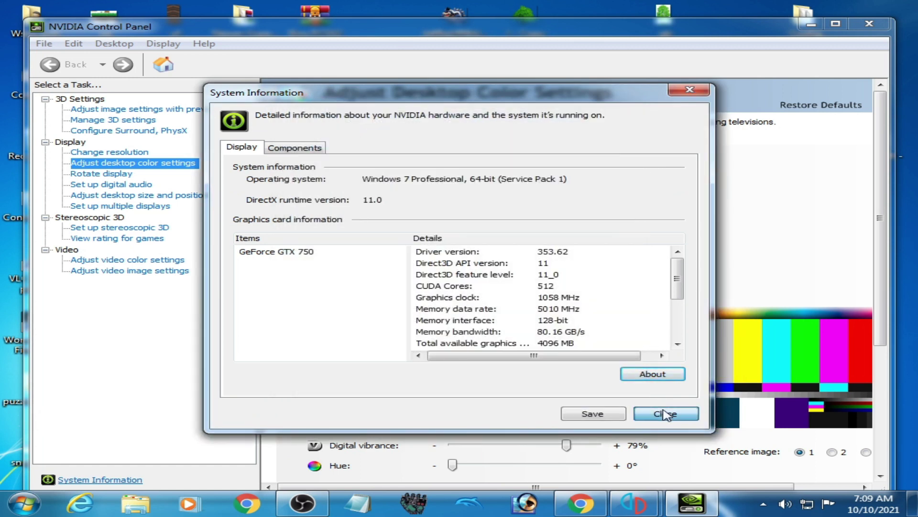
left_click(667, 414)
left_click(867, 23)
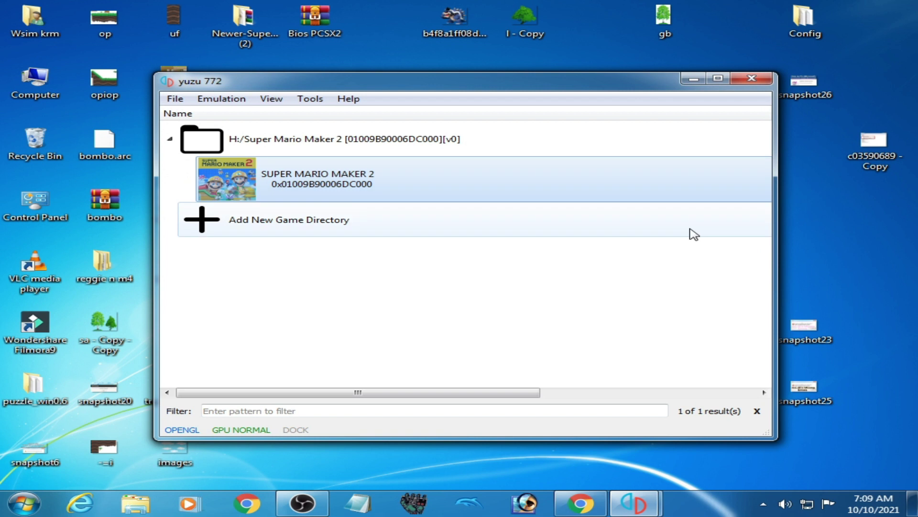
Step: Extract the 471.41 driver archive on Local Disk (H:) into its own folder
double_click(59, 103)
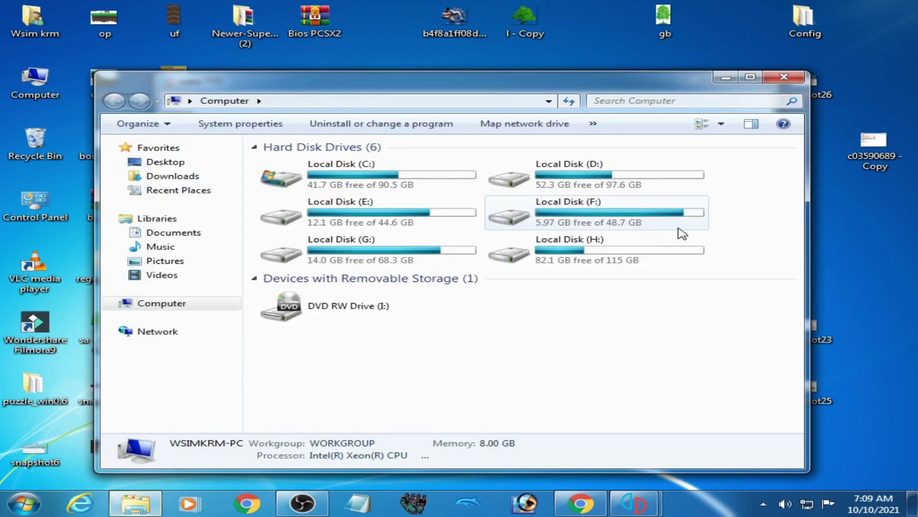
double_click(631, 256)
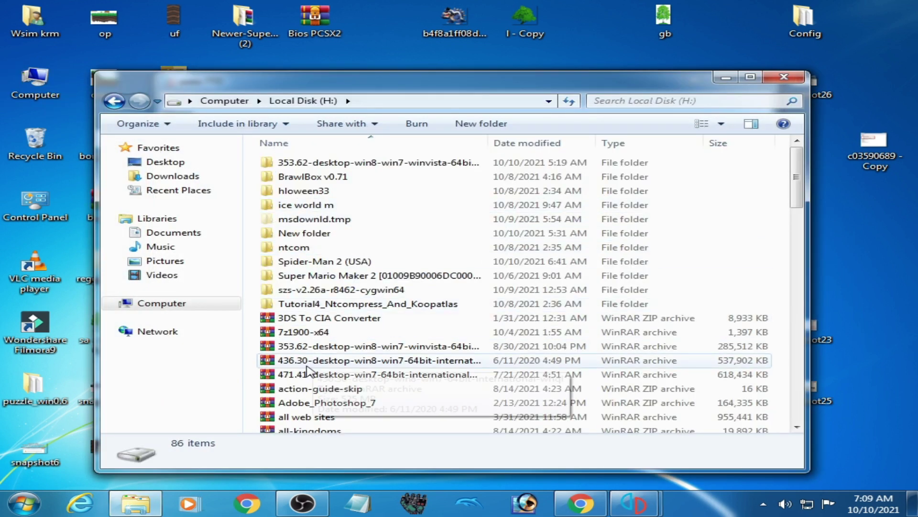
left_click(306, 365)
left_click(300, 378)
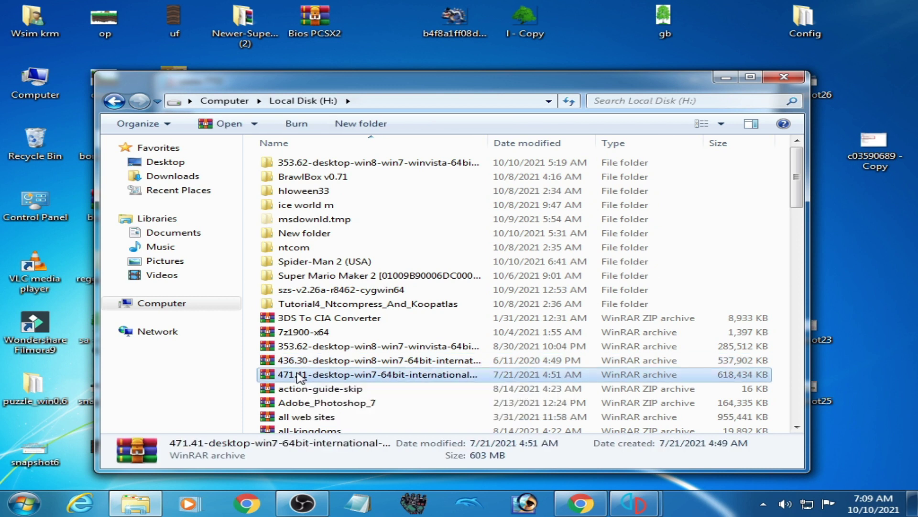
right_click(300, 377)
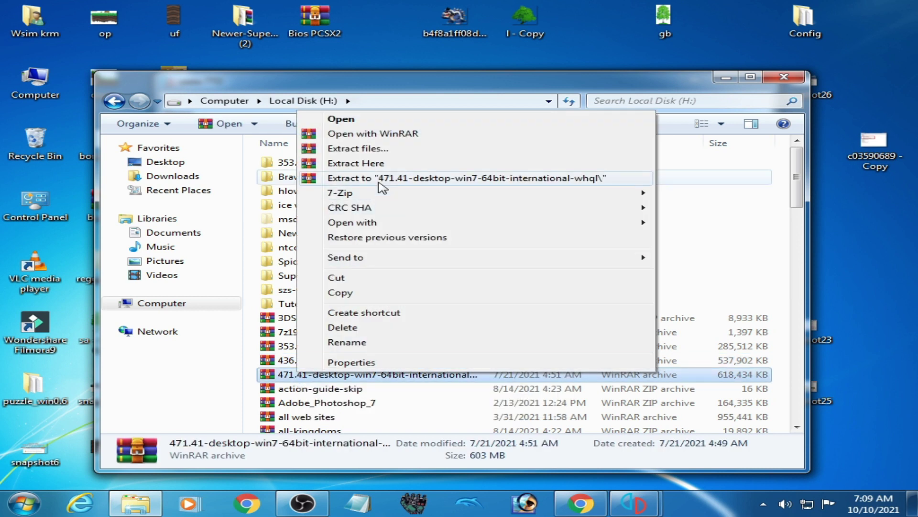
left_click(382, 180)
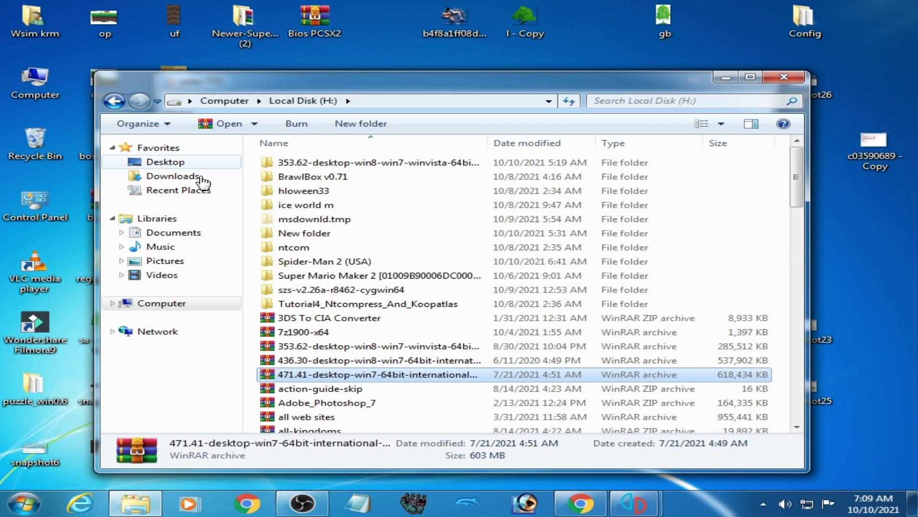
Step: Open the extracted 471.41 folder on H: and select the driver installer
left_click(114, 100)
double_click(617, 263)
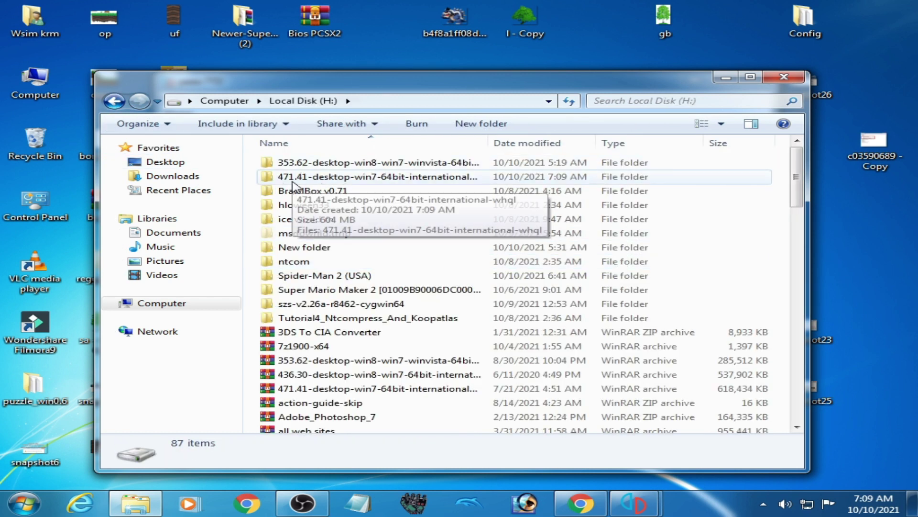
double_click(299, 182)
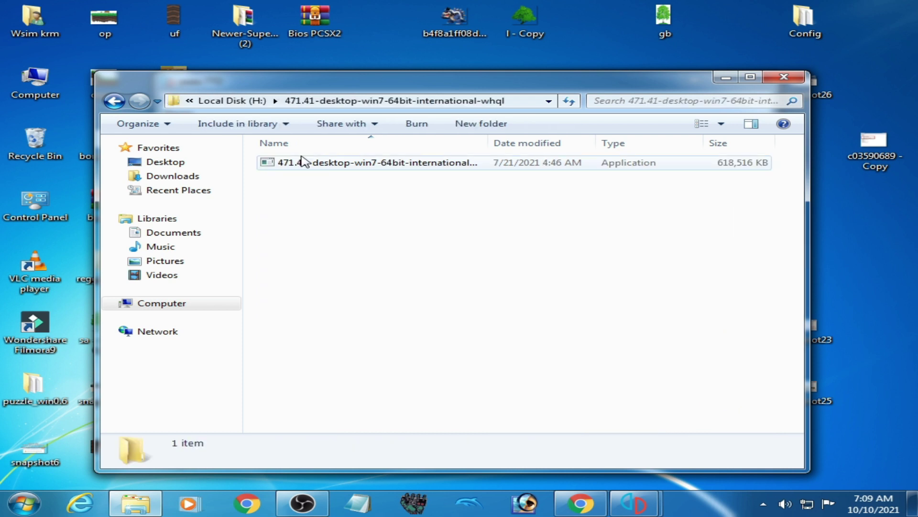
left_click(309, 165)
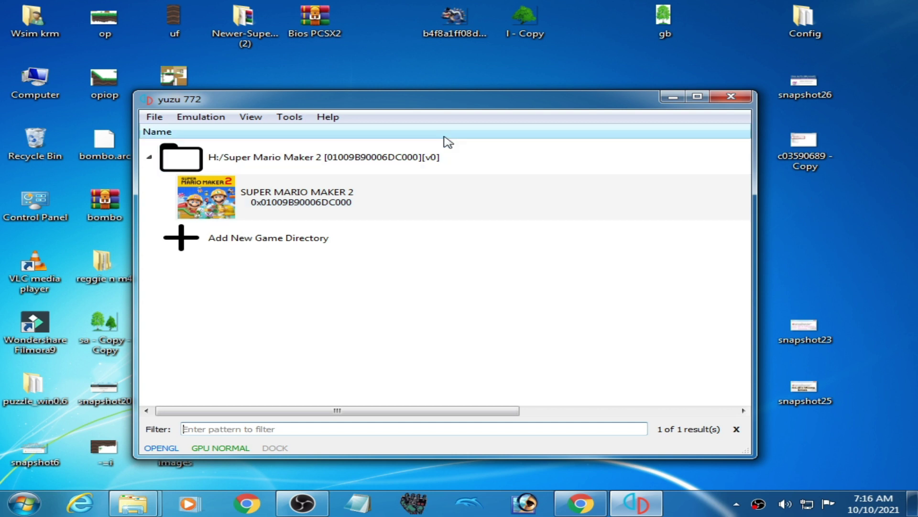
right_click(816, 223)
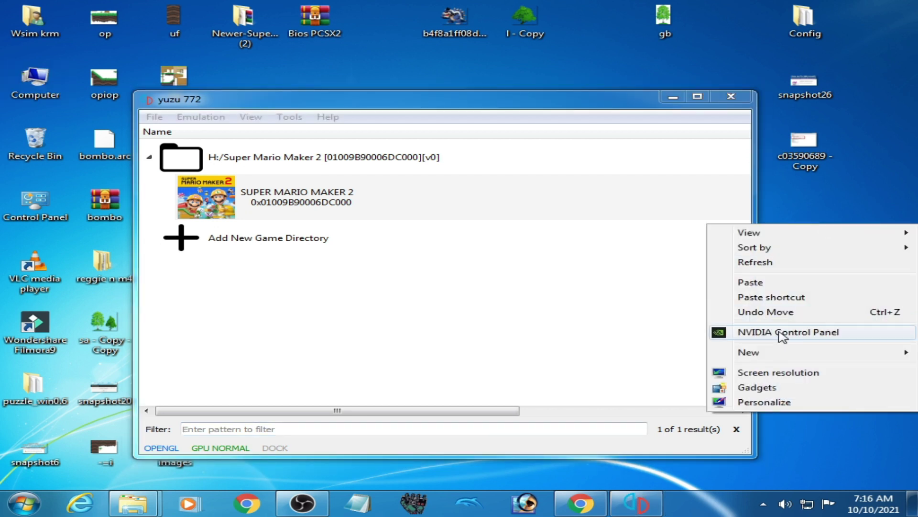
left_click(782, 334)
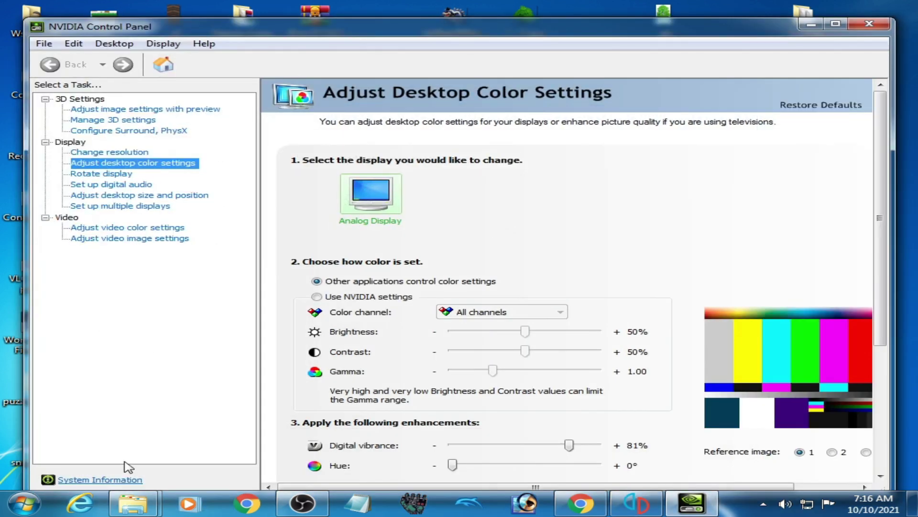
left_click(119, 483)
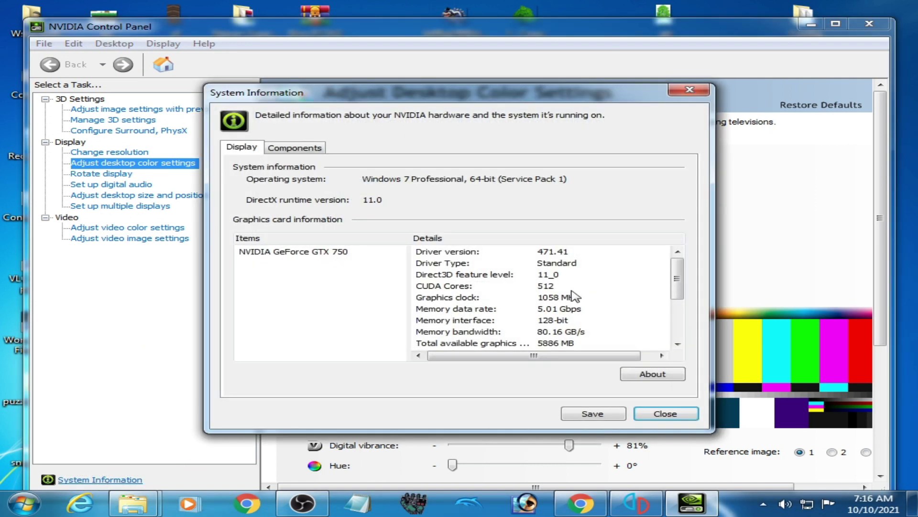
left_click(653, 374)
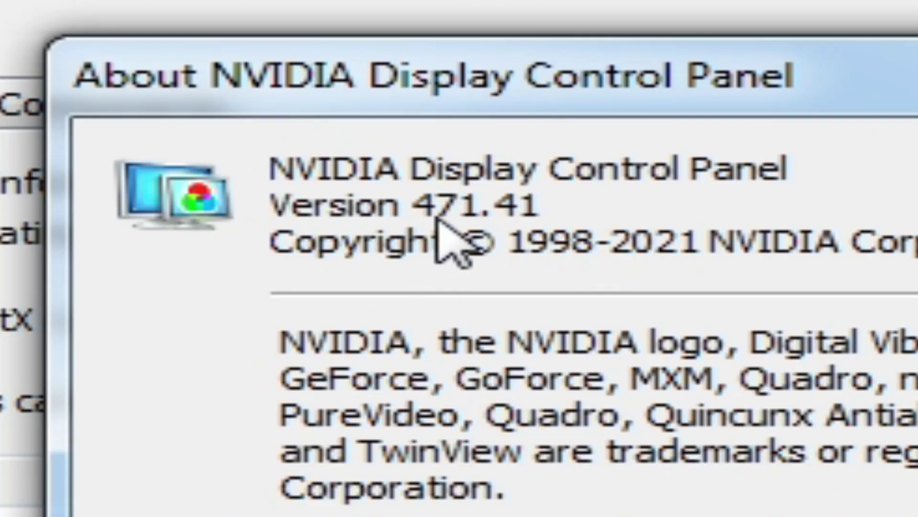
key("Return")
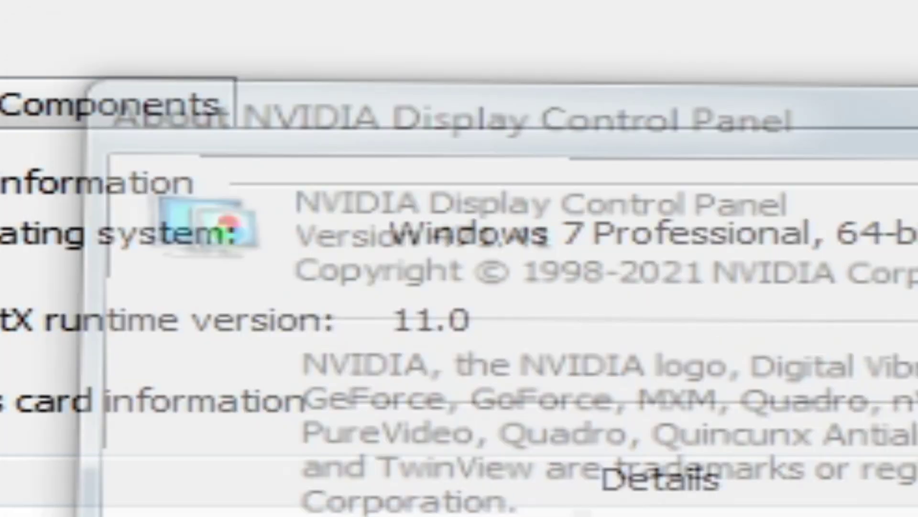
left_click(687, 411)
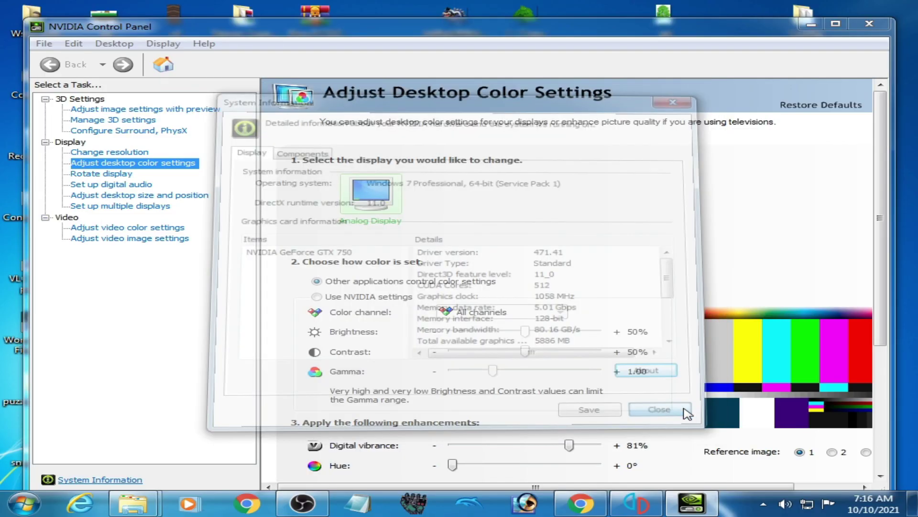
left_click(868, 23)
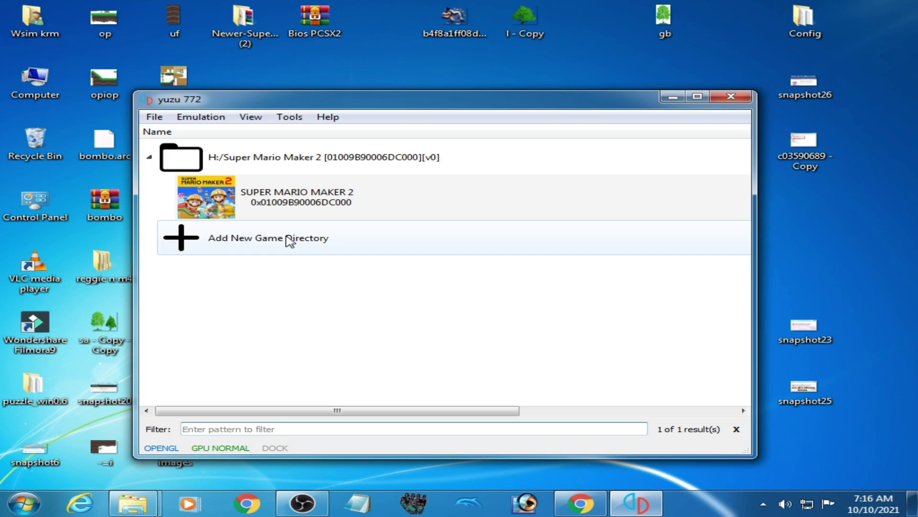
Step: Start SUPER MARIO MAKER 2 from the yuzu game list
left_click(275, 207)
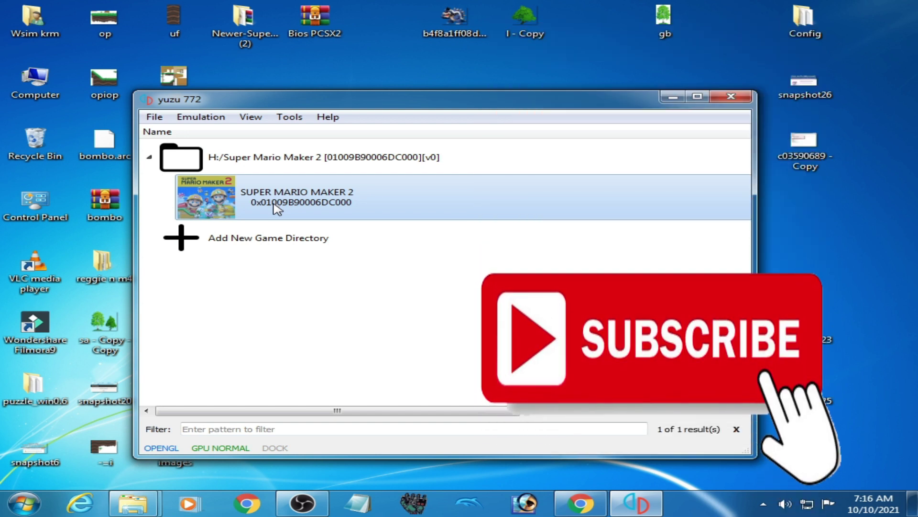
double_click(275, 203)
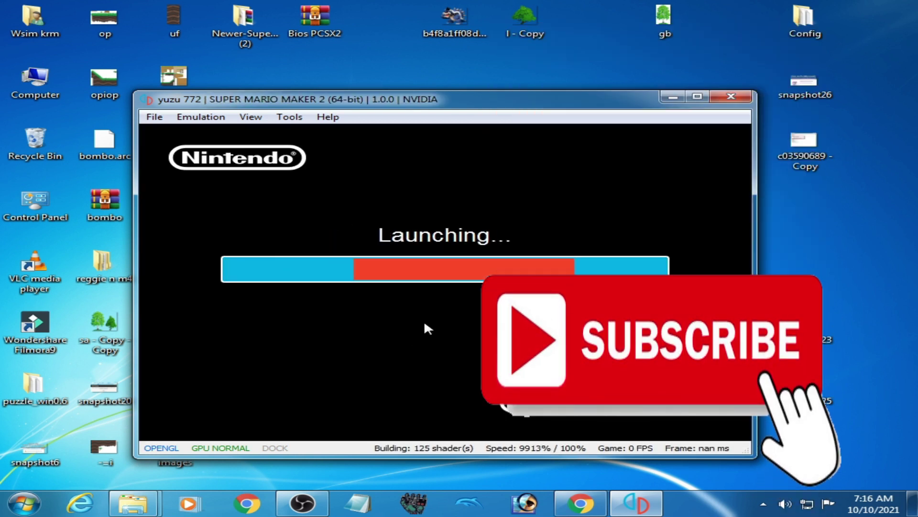